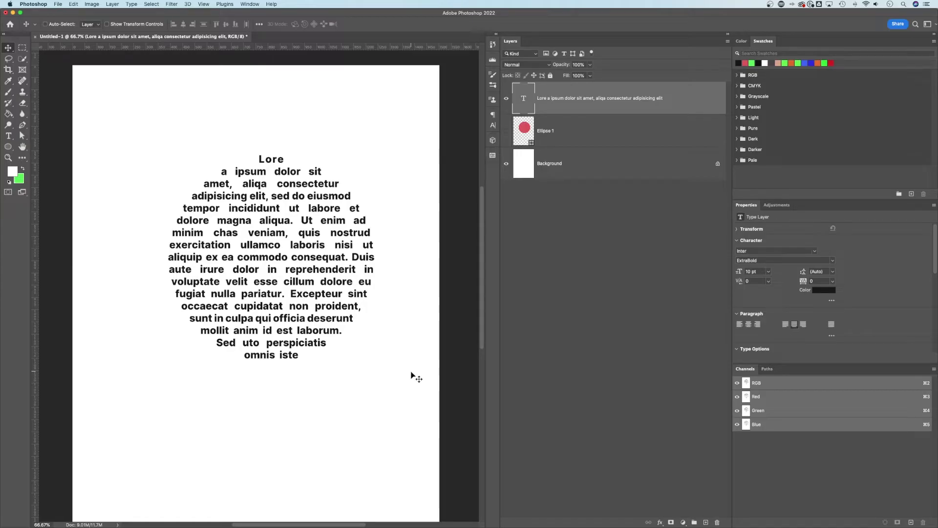
# Step: Add the Ellipse 1 layer to the selection alongside the text layer
pyautogui.click(615, 131)
# Step: Delete the selected layers and draw a large circle with the Ellipse Tool
pyautogui.press('Delete')
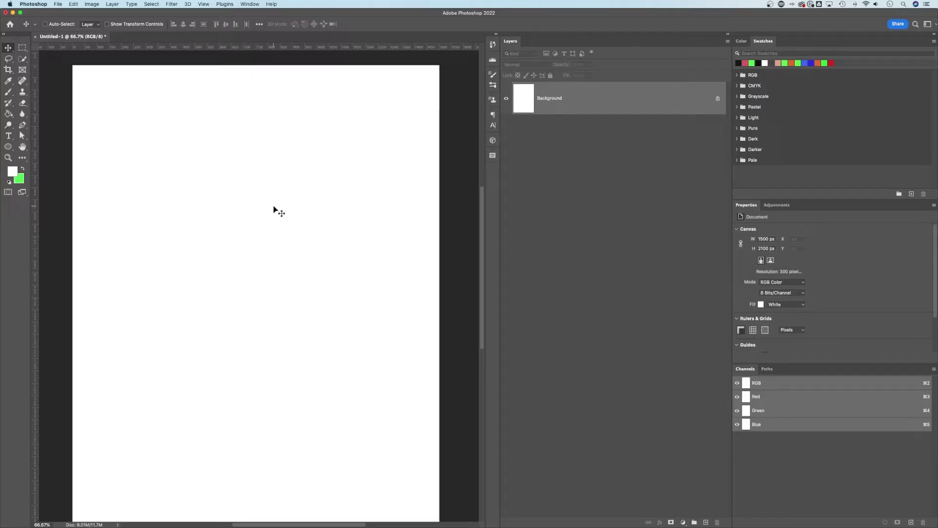
pyautogui.click(8, 147)
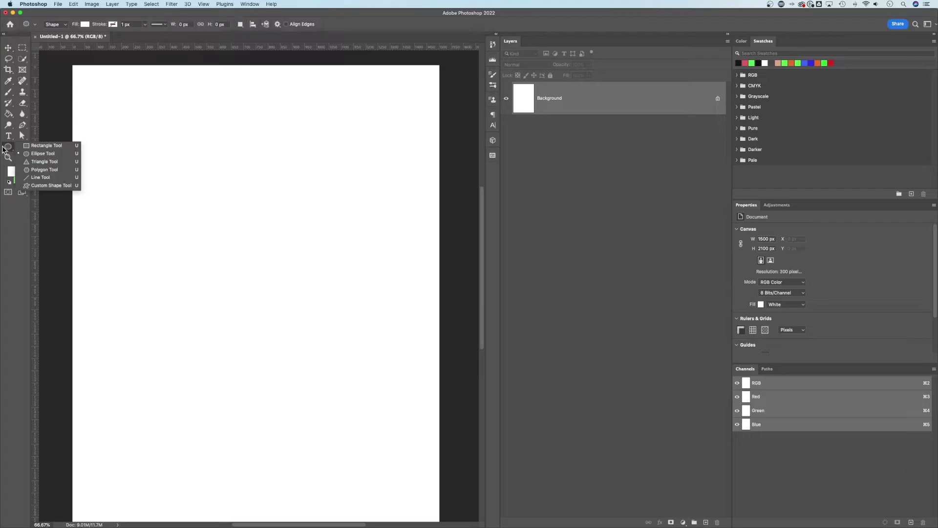
pyautogui.click(47, 155)
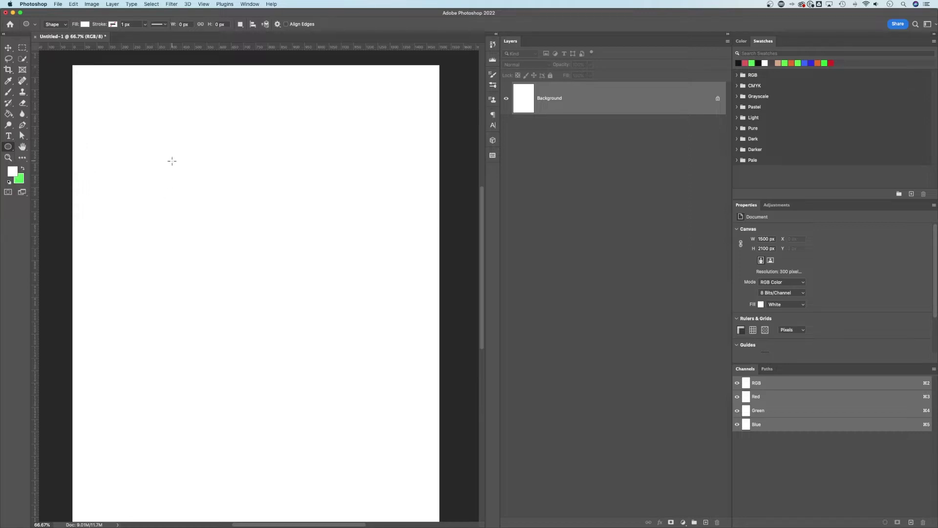
pyautogui.moveTo(171, 160); pyautogui.dragTo(430, 379)
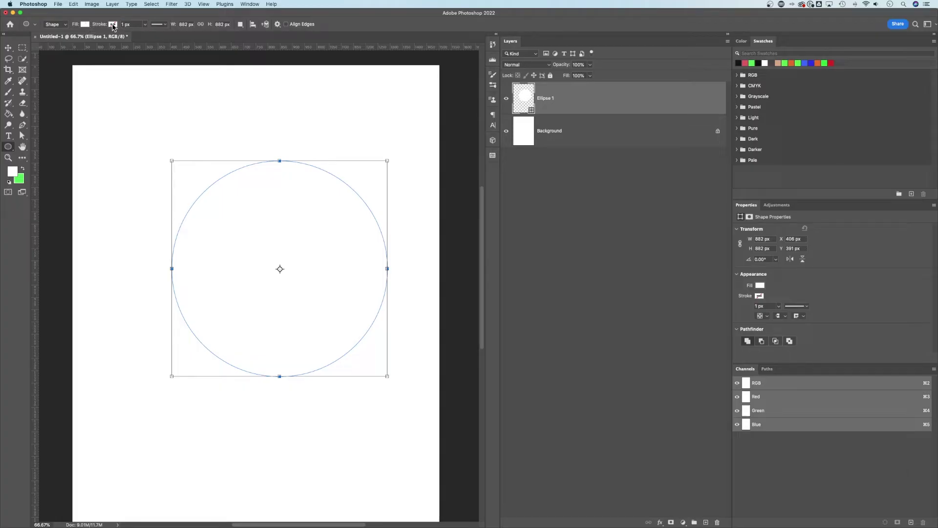
# Step: Fill the circle with red and move it up and left on the page
pyautogui.click(87, 27)
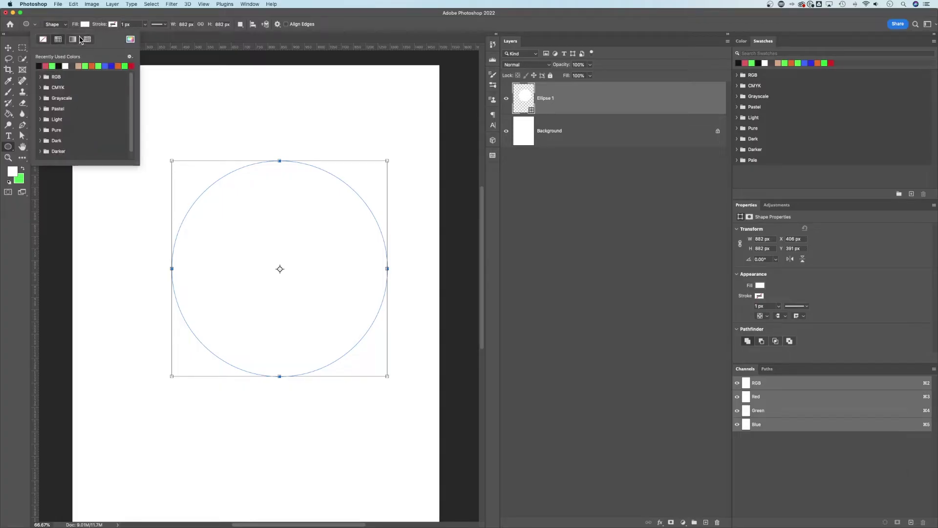
pyautogui.click(46, 65)
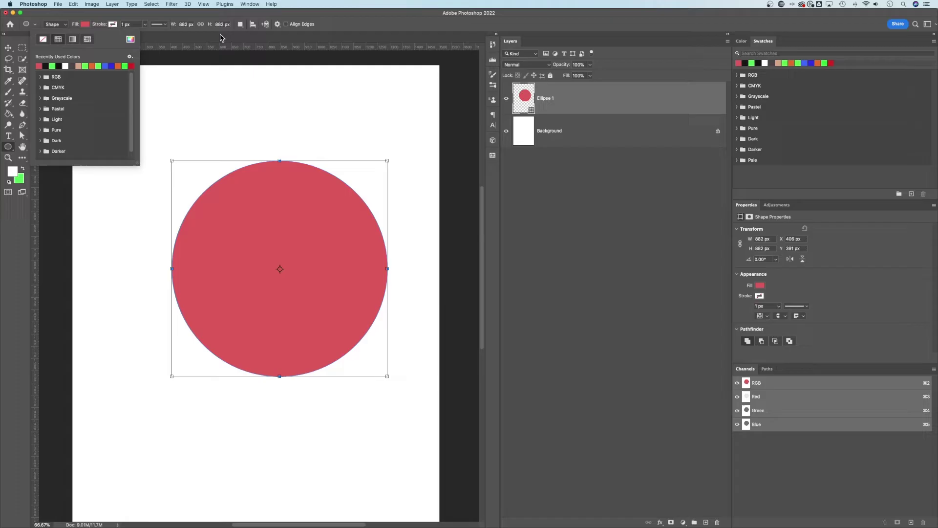
pyautogui.press('Return')
pyautogui.click(8, 47)
pyautogui.moveTo(315, 226); pyautogui.dragTo(292, 217)
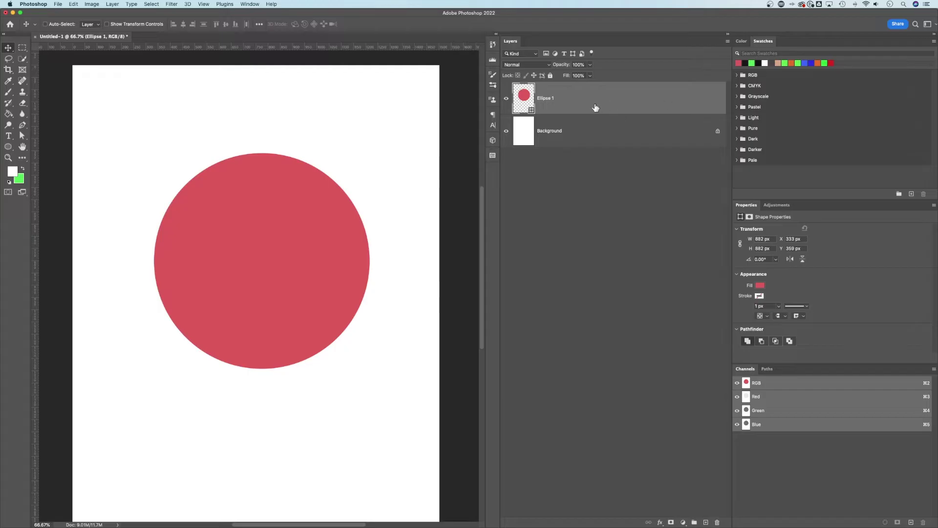
# Step: Create an area-type text box inside the circle path and clear its placeholder paragraph
pyautogui.press('t')
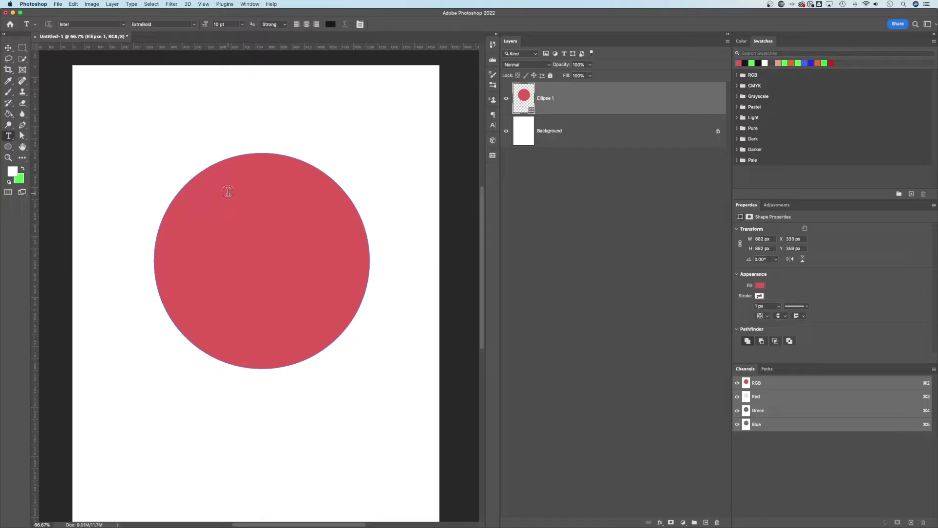
pyautogui.click(228, 191)
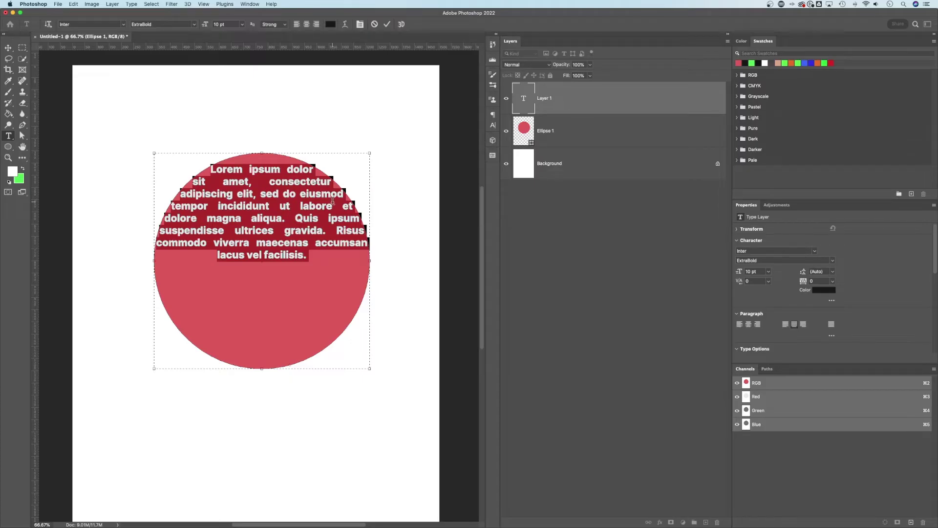
pyautogui.press('BackSpace')
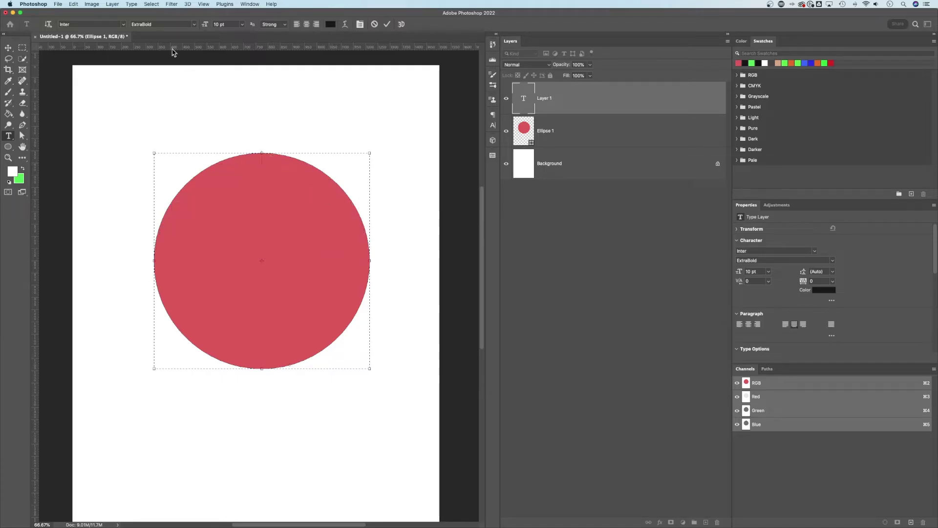
# Step: Paste Lorem Ipsum into the circular text area and select all of it
pyautogui.click(131, 4)
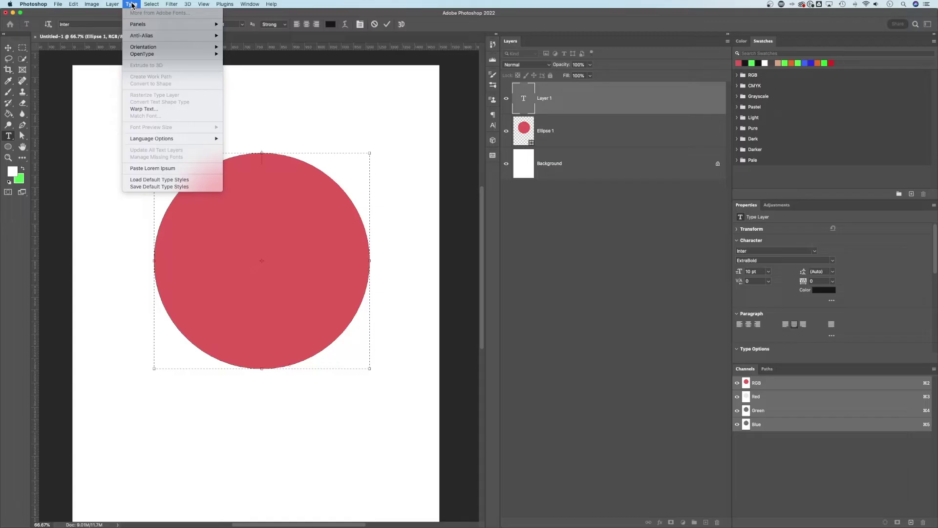
pyautogui.click(173, 168)
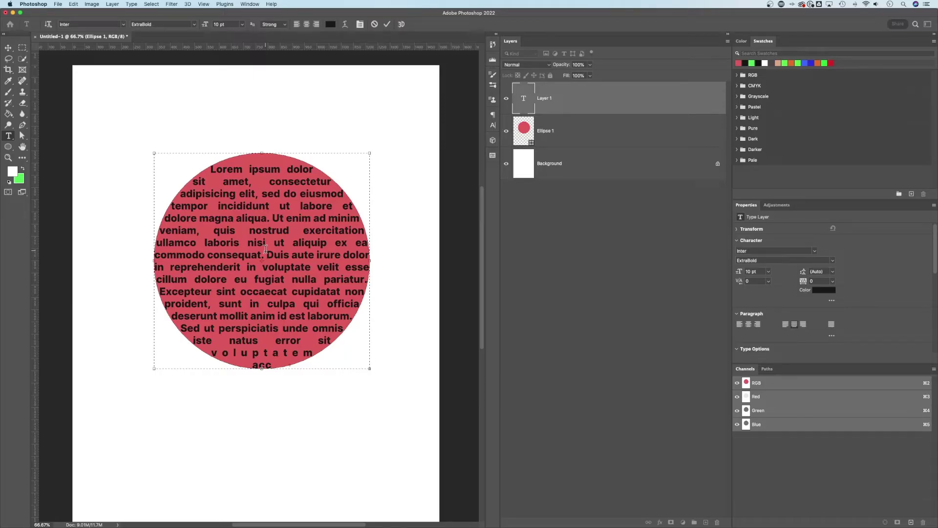
pyautogui.press('super')
pyautogui.press('super+a')
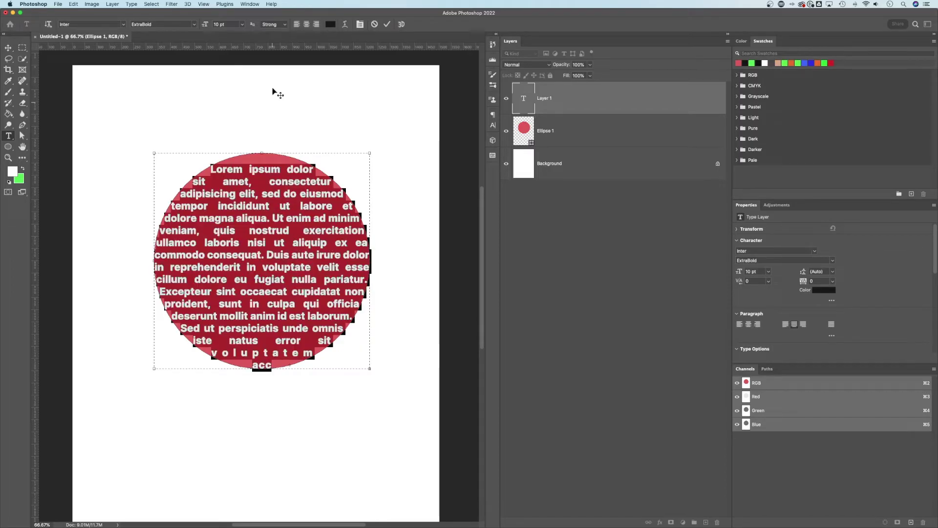
# Step: Select all the Lorem Ipsum text and set it to Center Text alignment
pyautogui.click(297, 24)
pyautogui.click(291, 231)
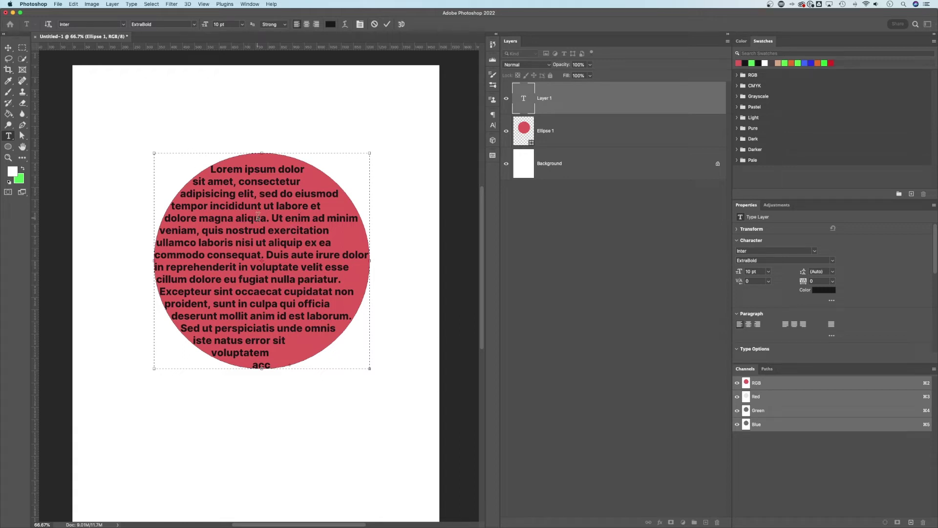
pyautogui.press('super')
pyautogui.press('super+a')
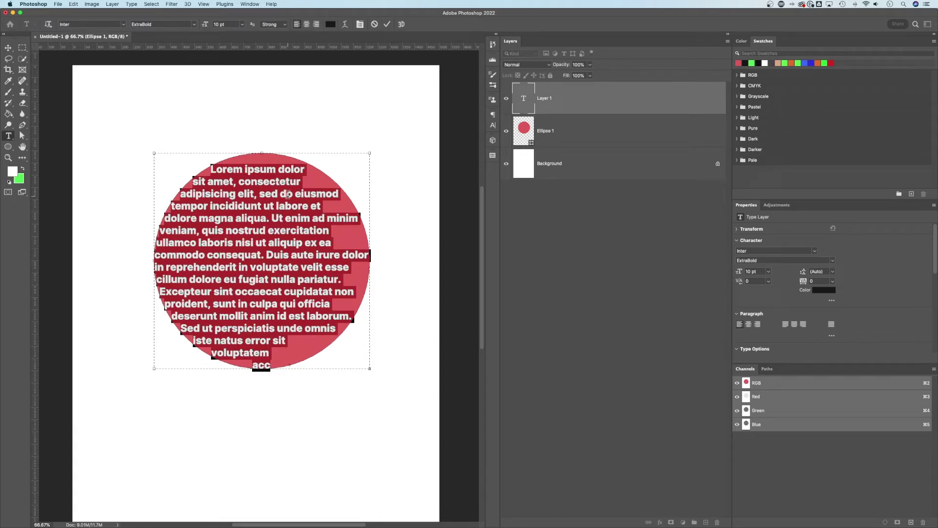
pyautogui.click(307, 29)
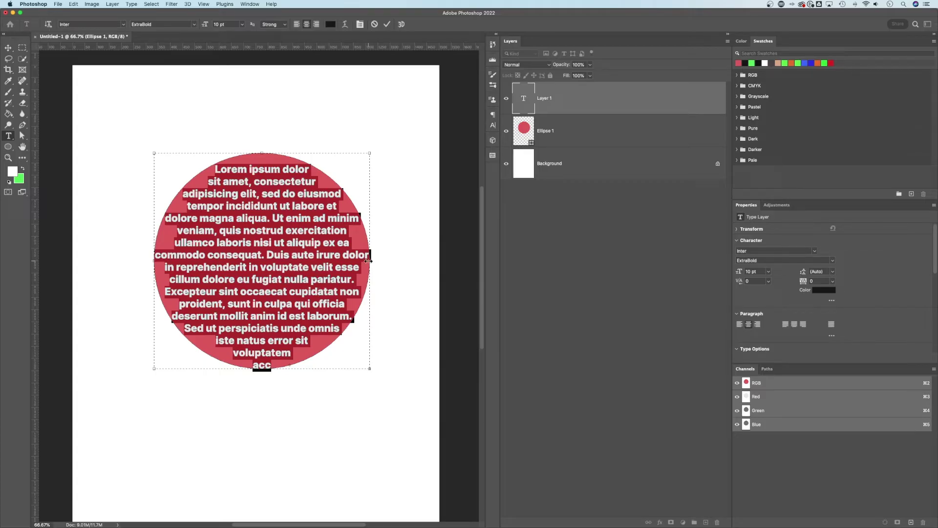
# Step: Set the paragraph to Justify Last Centered in the Paragraph panel
pyautogui.click(246, 4)
pyautogui.click(274, 210)
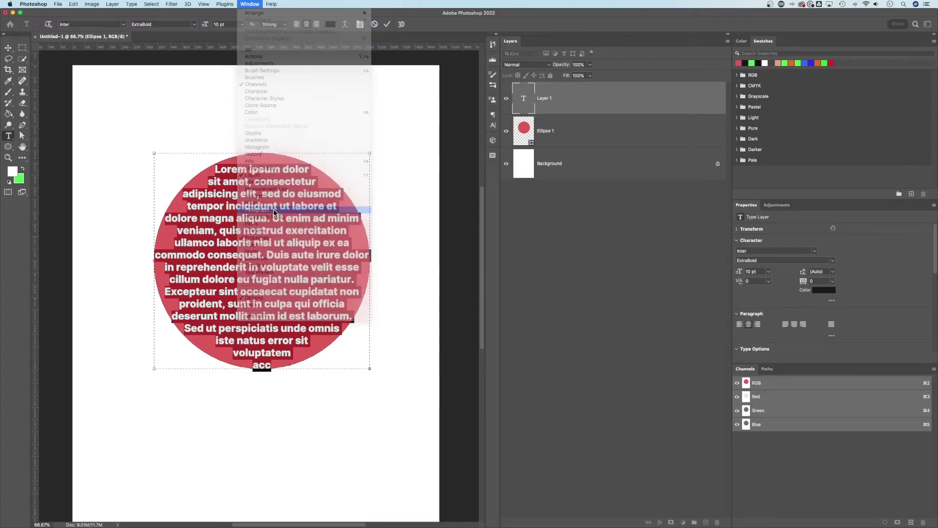
pyautogui.click(482, 113)
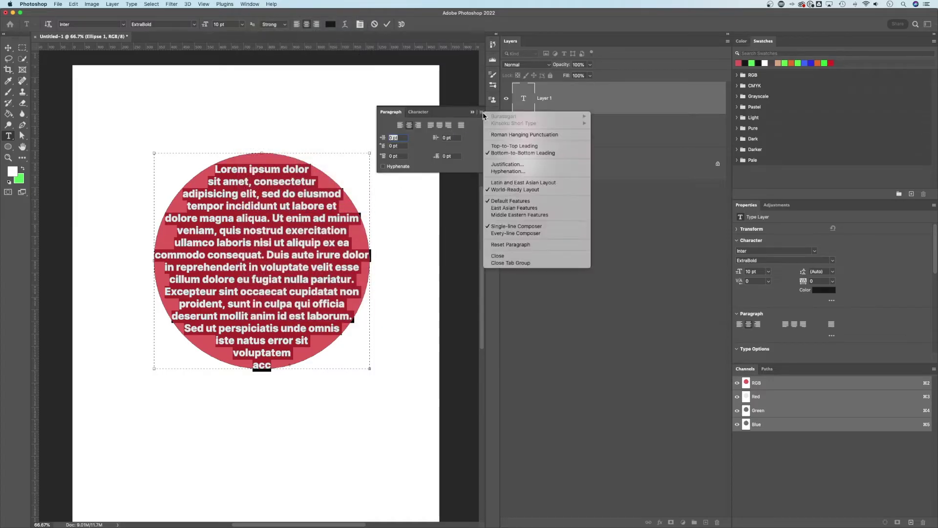
pyautogui.click(452, 129)
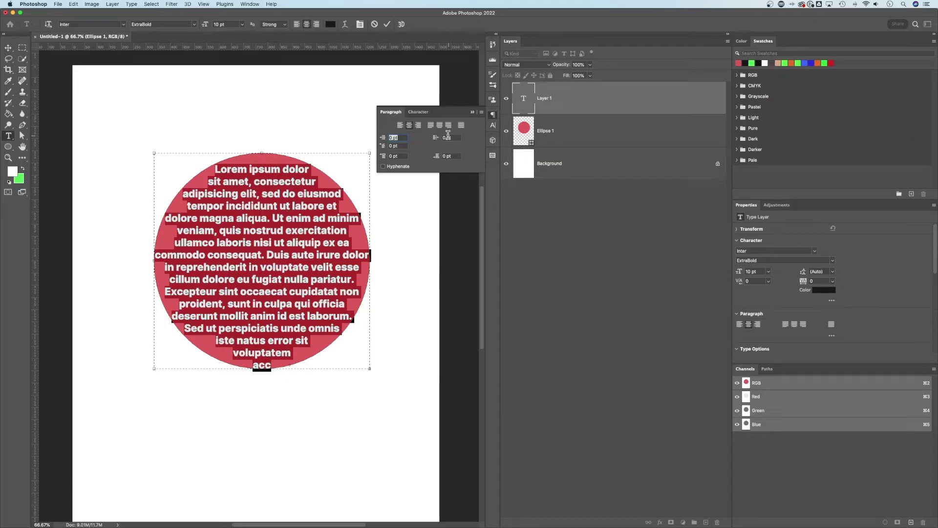
pyautogui.click(441, 126)
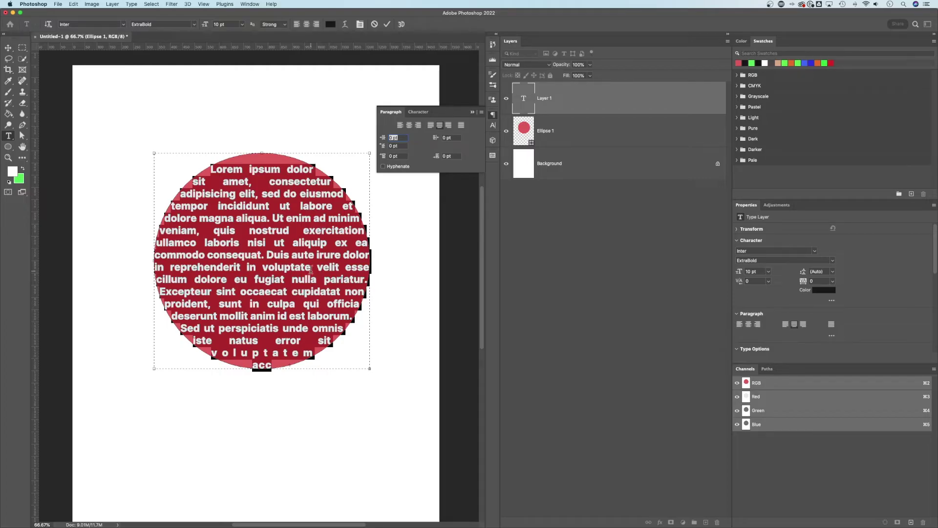
# Step: Insert the words 'add word' and 'a' before 'voluptatem' near the paragraph's end
pyautogui.click(261, 352)
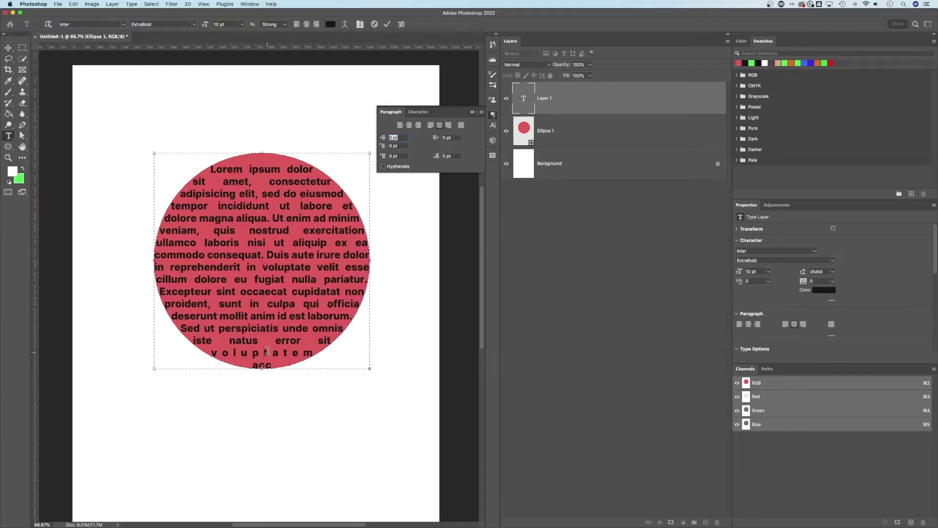
pyautogui.click(212, 351)
pyautogui.write('add word')
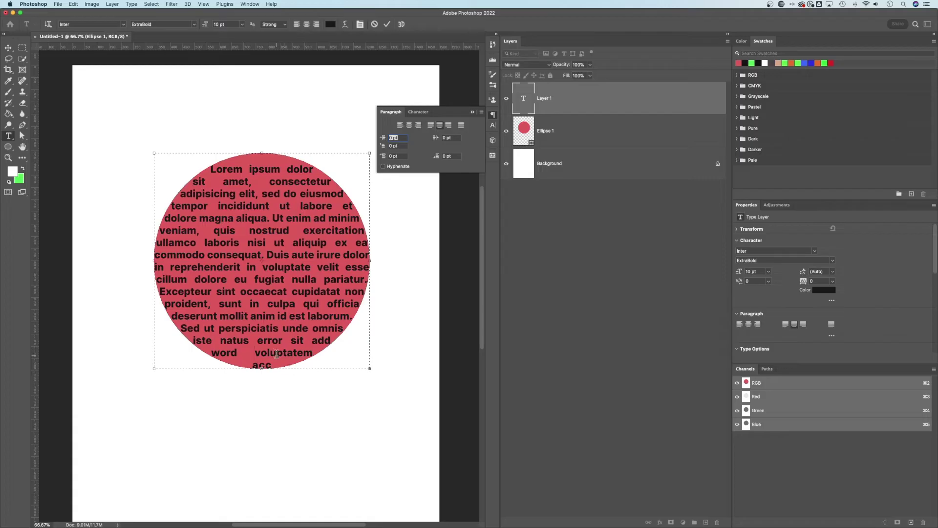
pyautogui.click(253, 353)
pyautogui.write('a')
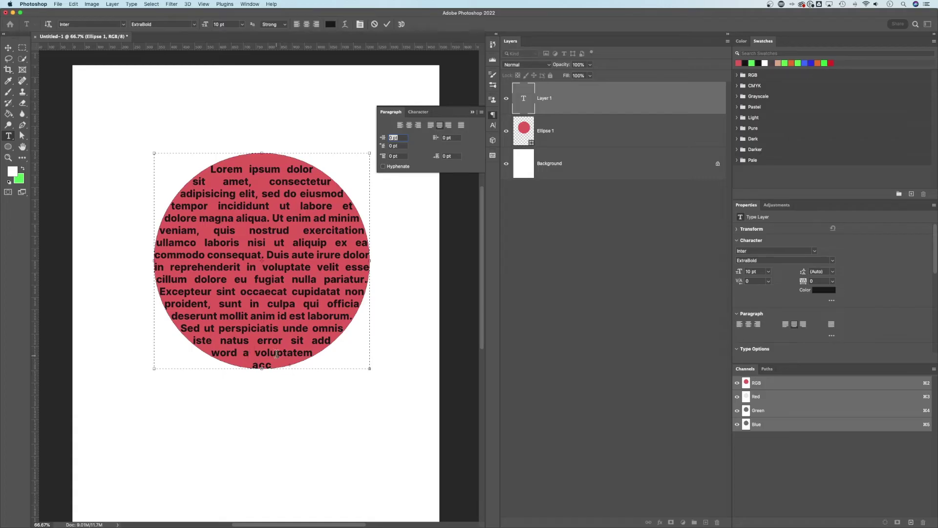
# Step: Commit the text, close the Paragraph panel, and hide the Ellipse 1 layer
pyautogui.click(8, 48)
pyautogui.click(473, 113)
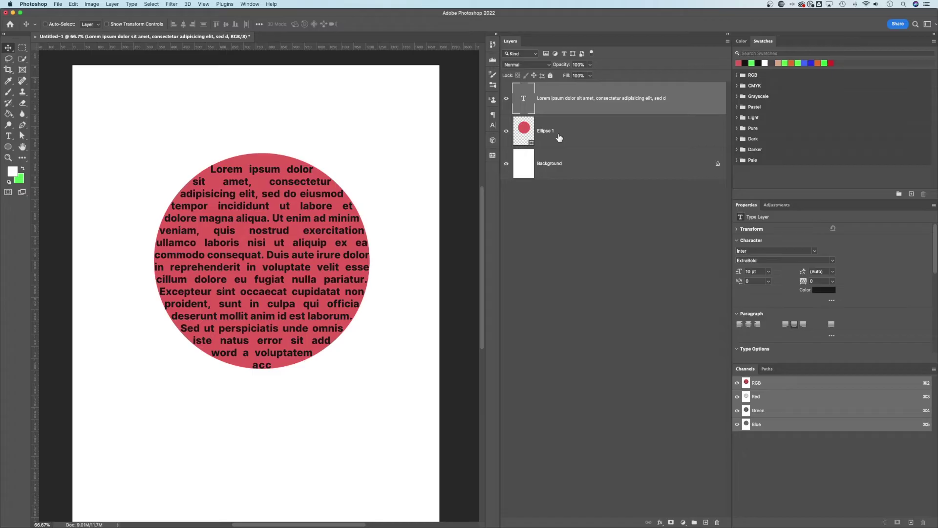
pyautogui.click(555, 133)
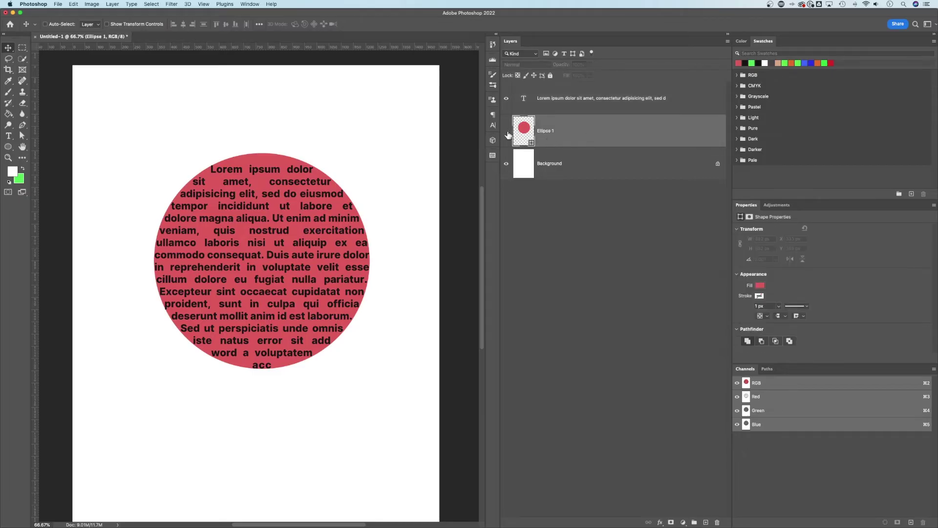
pyautogui.click(506, 131)
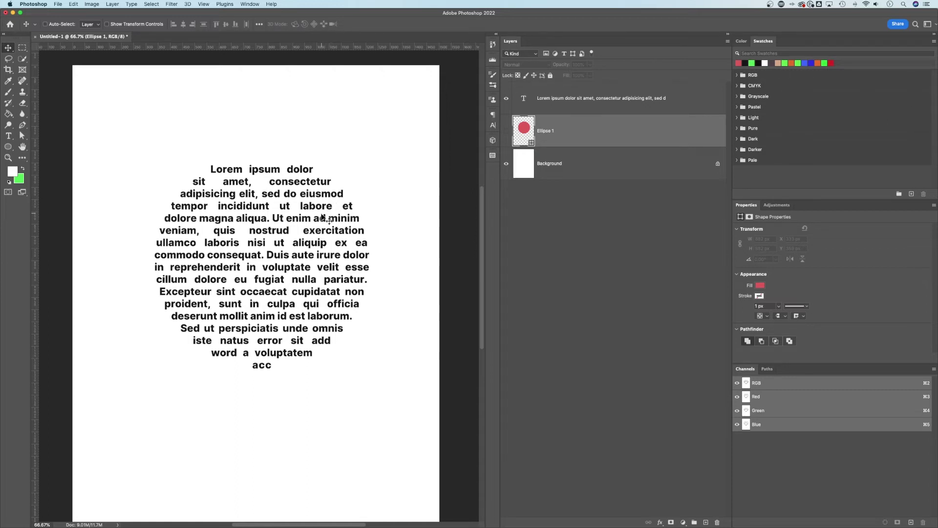
# Step: Replace the paragraph with 'HEADER TEXT' and enlarge it to 35 pt
pyautogui.doubleClick(322, 216)
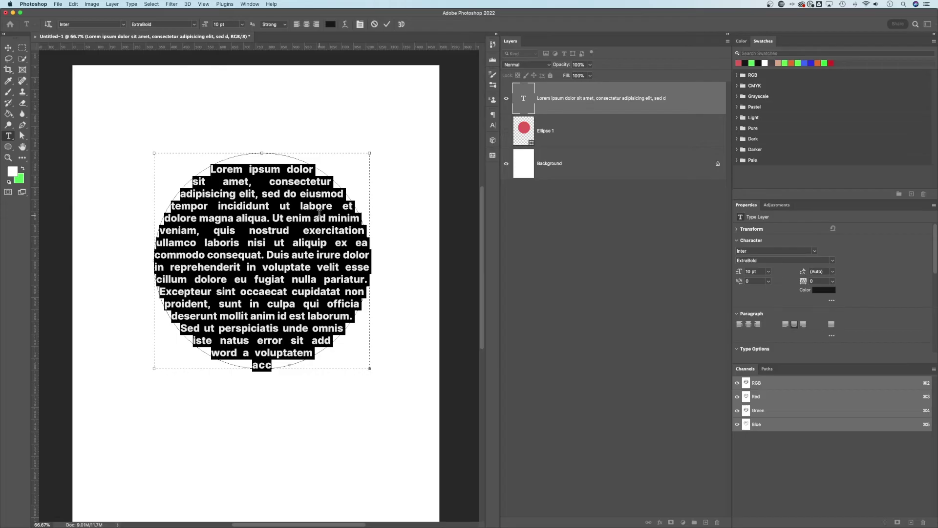
pyautogui.press('BackSpace')
pyautogui.write('HEADER TEX')
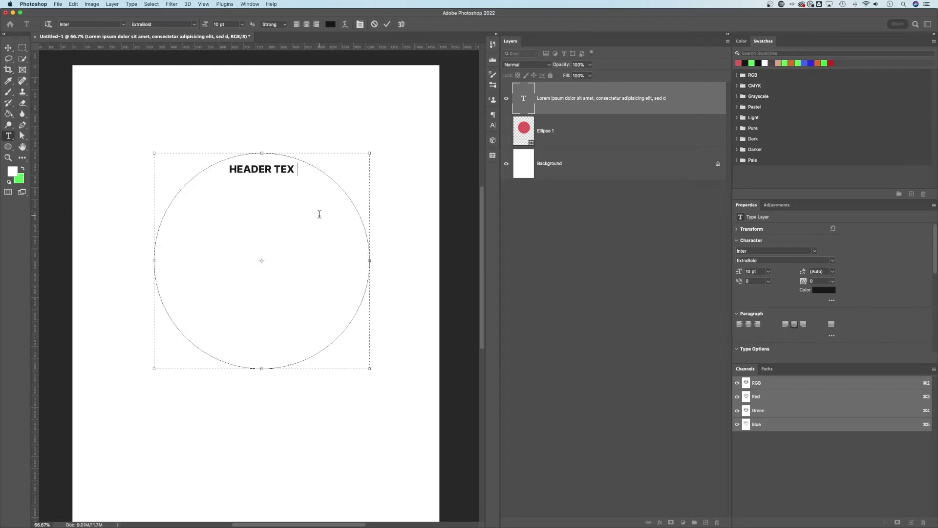
pyautogui.write('T')
pyautogui.press('super+a')
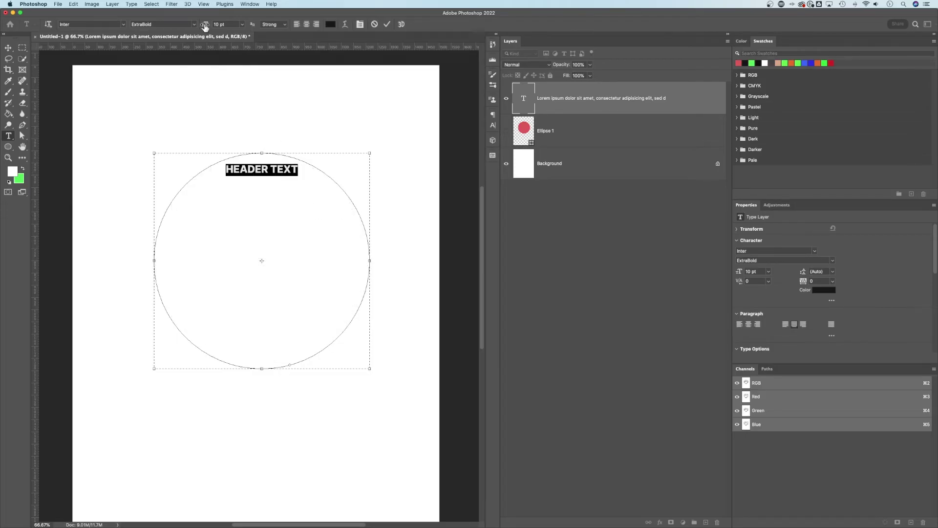
pyautogui.moveTo(203, 25); pyautogui.dragTo(213, 27)
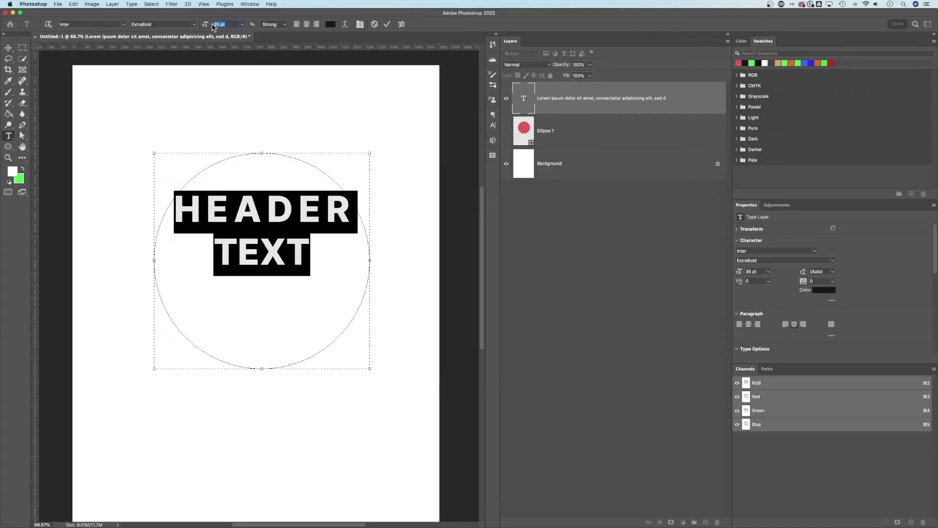
pyautogui.press('Return')
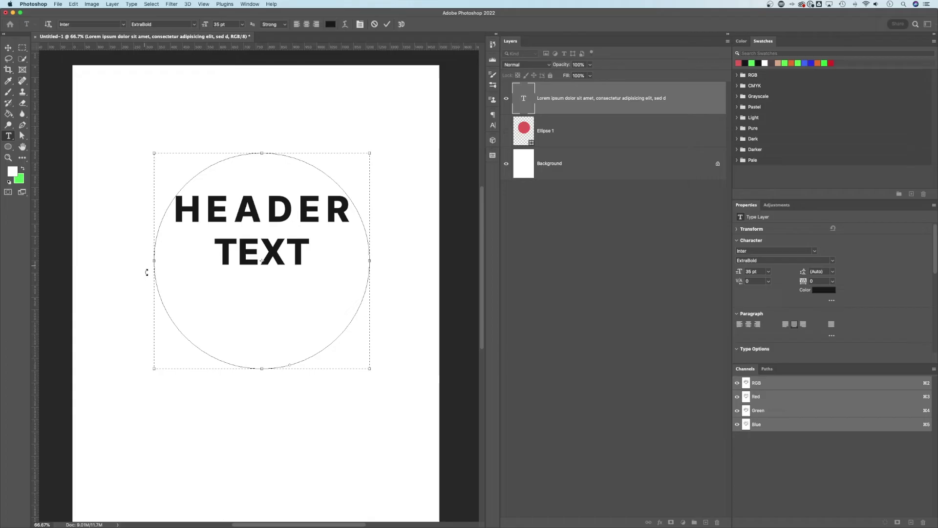
# Step: Remove the blank lines above HEADER and center-align both header lines
pyautogui.click(180, 206)
pyautogui.press('Return')
pyautogui.press('Return')
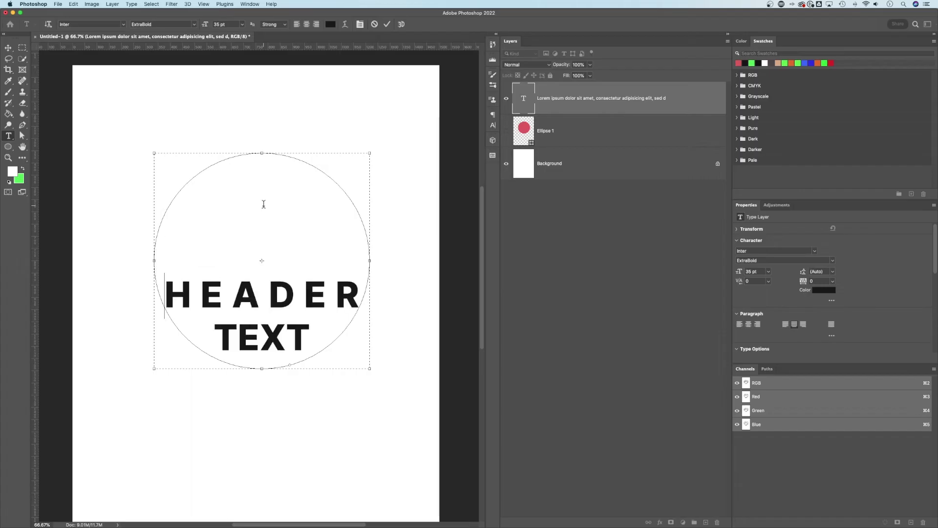
pyautogui.press('BackSpace')
pyautogui.press('BackSpace')
pyautogui.press('super+a')
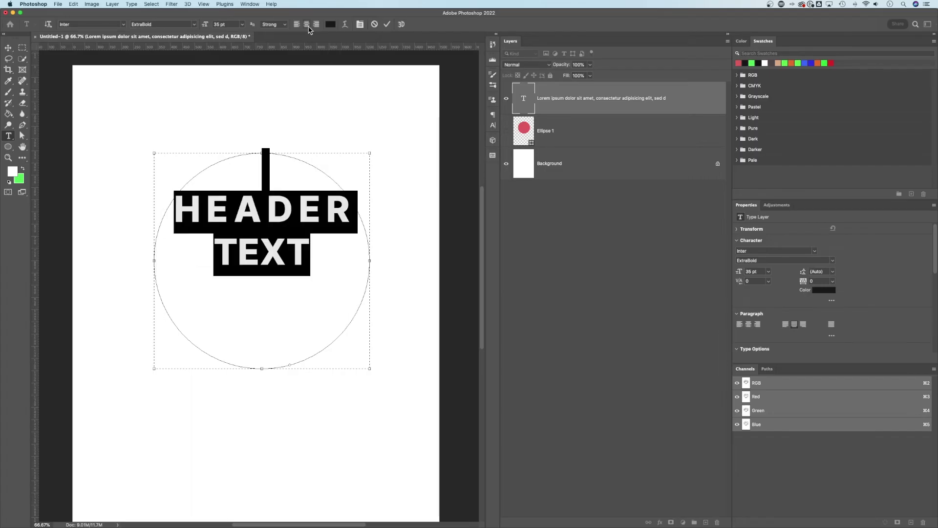
pyautogui.click(307, 24)
pyautogui.click(237, 209)
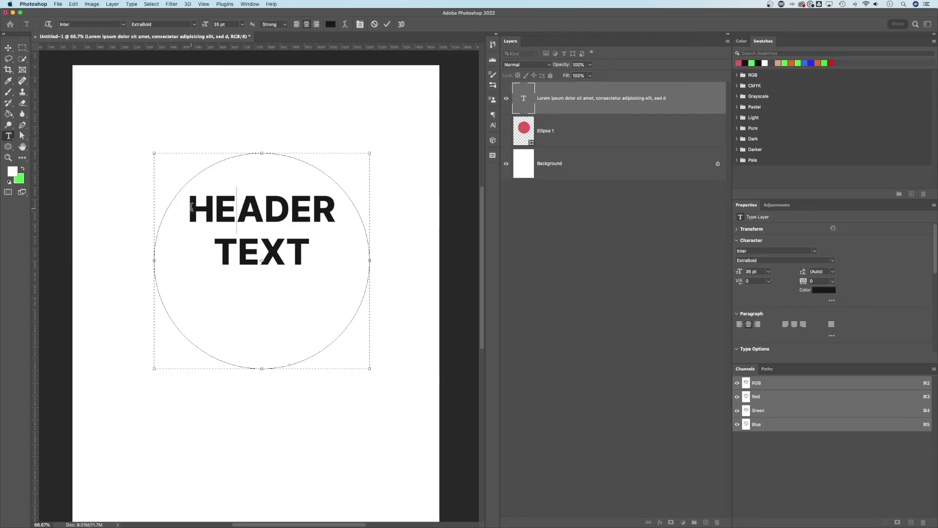
# Step: Give all of HEADER TEXT a -30 pt baseline shift in the Character panel and commit it
pyautogui.moveTo(190, 206); pyautogui.dragTo(372, 272)
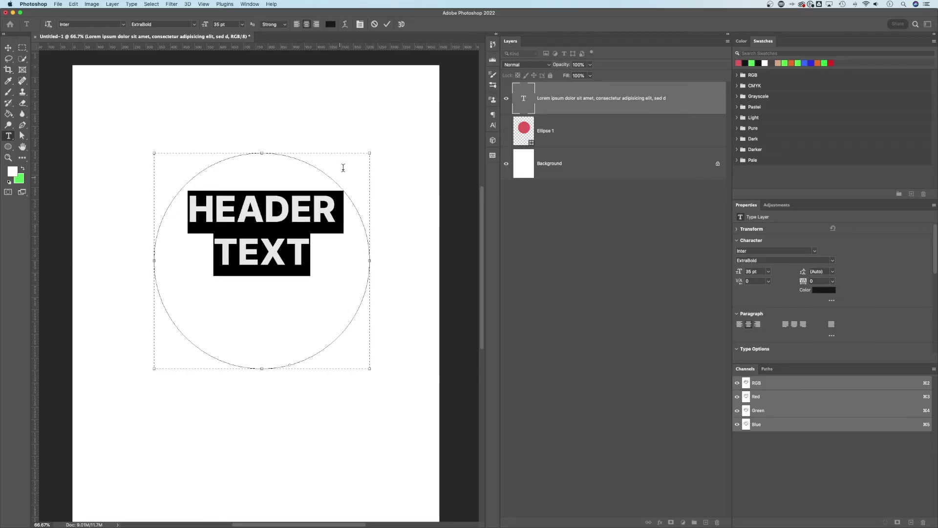
pyautogui.click(492, 114)
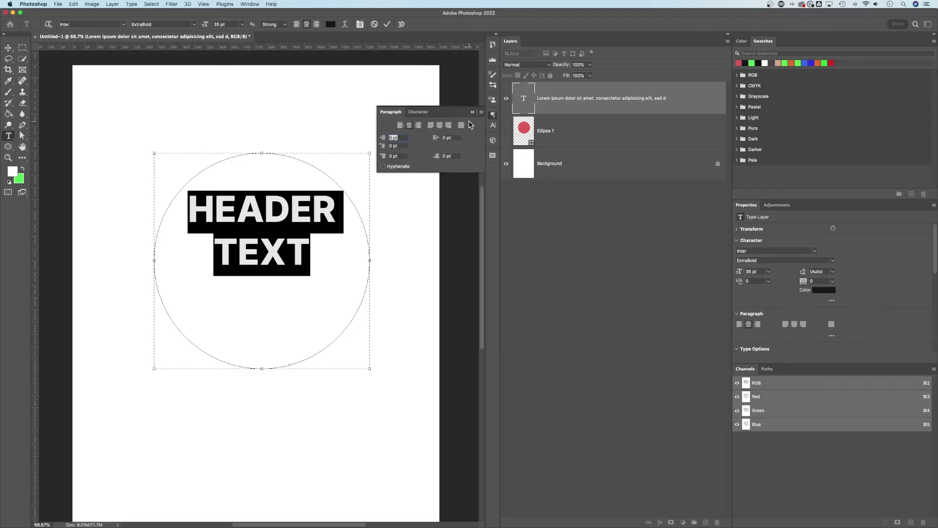
pyautogui.click(419, 112)
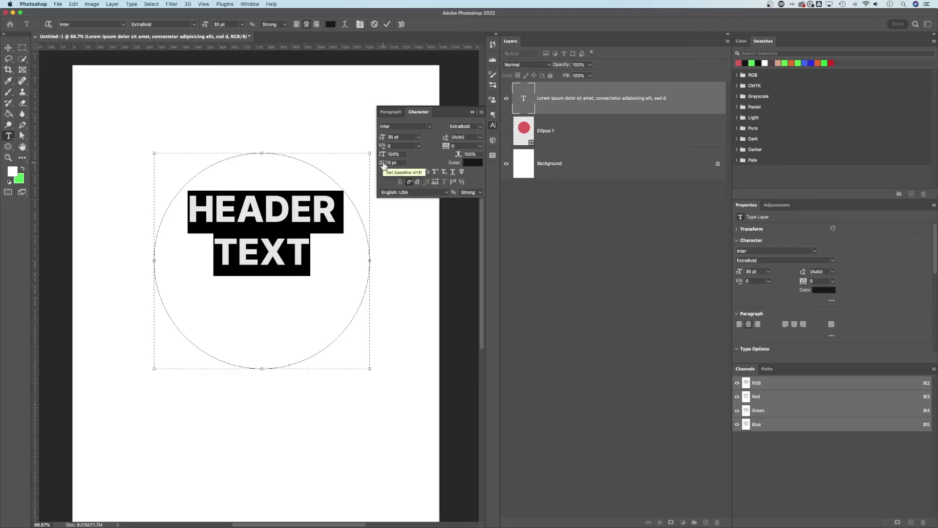
pyautogui.moveTo(384, 165); pyautogui.dragTo(382, 165)
pyautogui.click(398, 163)
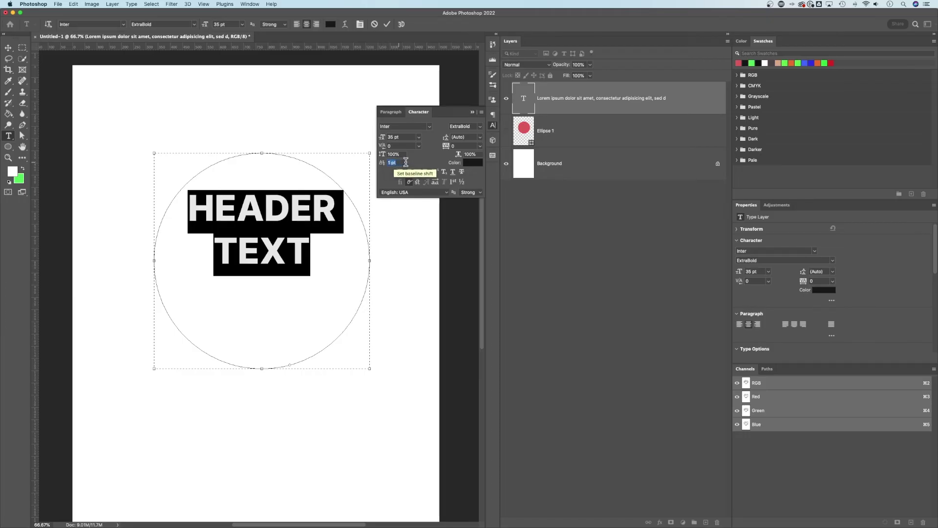
pyautogui.press('Down')
pyautogui.press('Down')
pyautogui.press('Down')
pyautogui.press('Down')
pyautogui.press('Down')
pyautogui.press('Down')
pyautogui.press('Down')
pyautogui.press('Down')
pyautogui.press('Down')
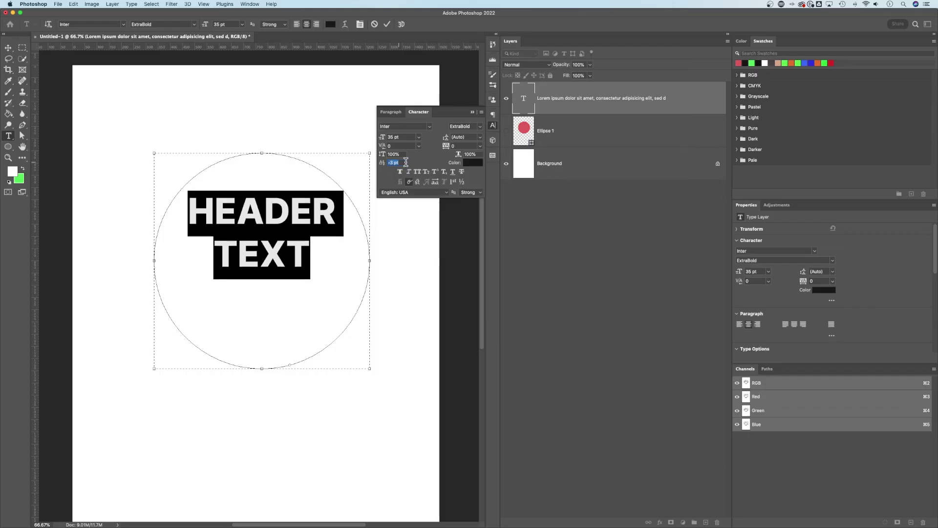
pyautogui.hotkey('shift', 'Down')
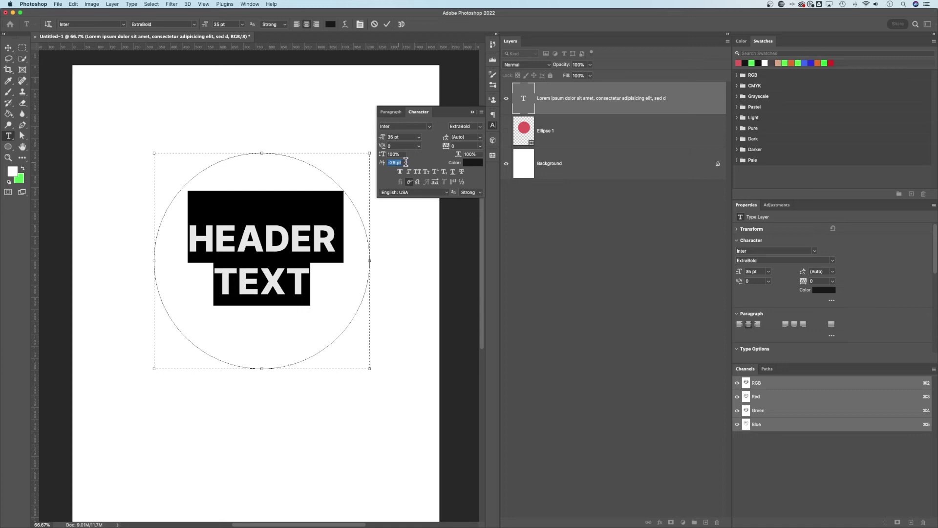
pyautogui.hotkey('shift', 'Down')
pyautogui.press('Down')
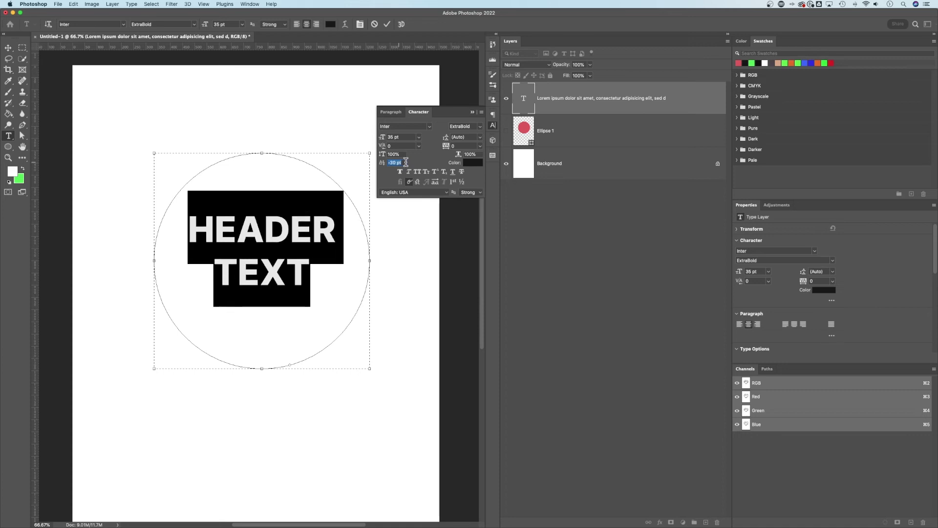
pyautogui.press('Down')
pyautogui.press('Down')
pyautogui.press('Down')
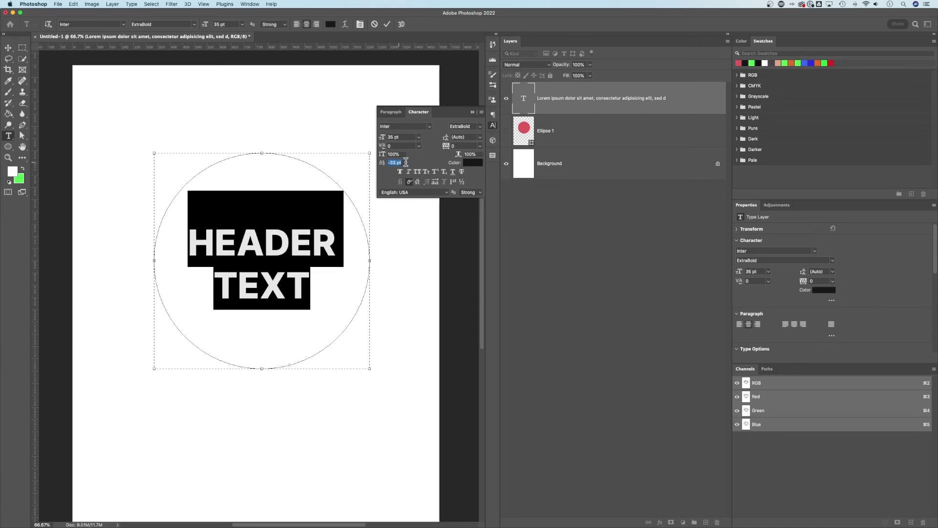
pyautogui.press('Up')
pyautogui.press('Up')
pyautogui.press('Up')
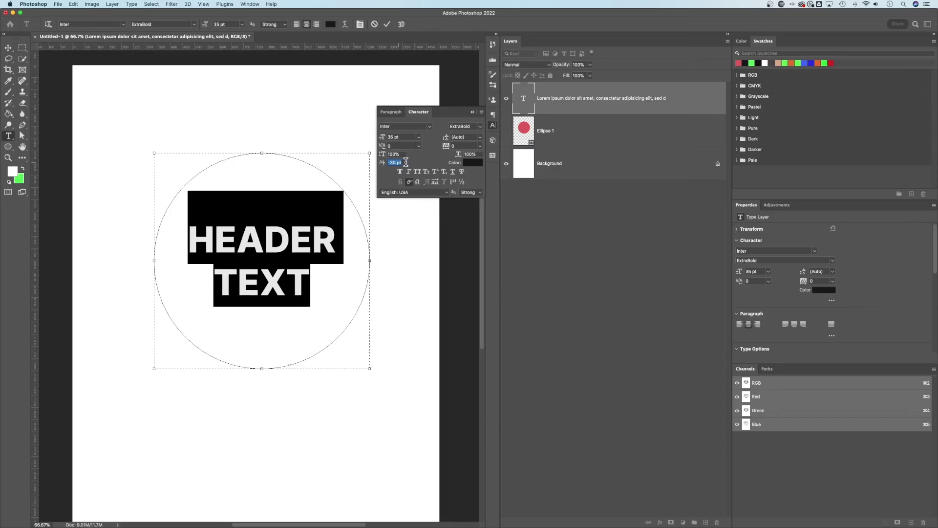
pyautogui.press('super+Return')
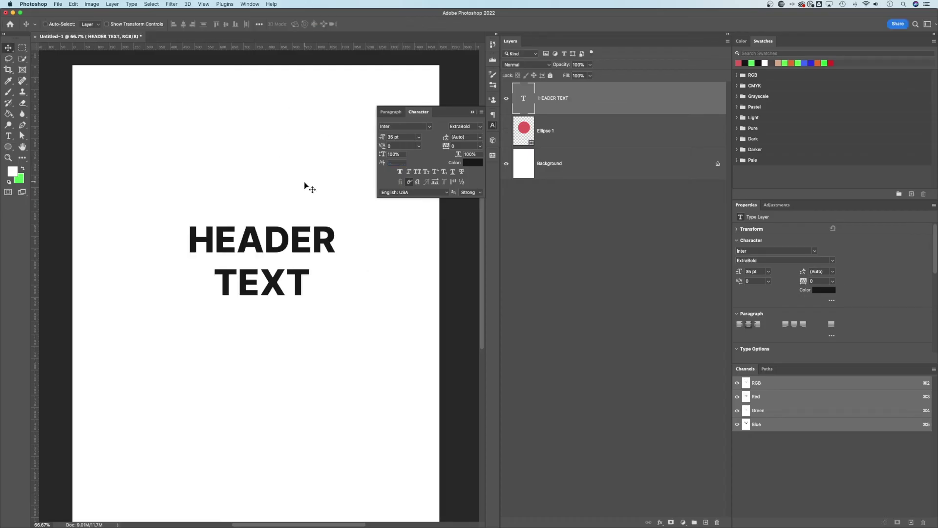
# Step: Unhide the Ellipse 1 circle and change its fill from red to light pink
pyautogui.click(520, 132)
pyautogui.press('super+comma')
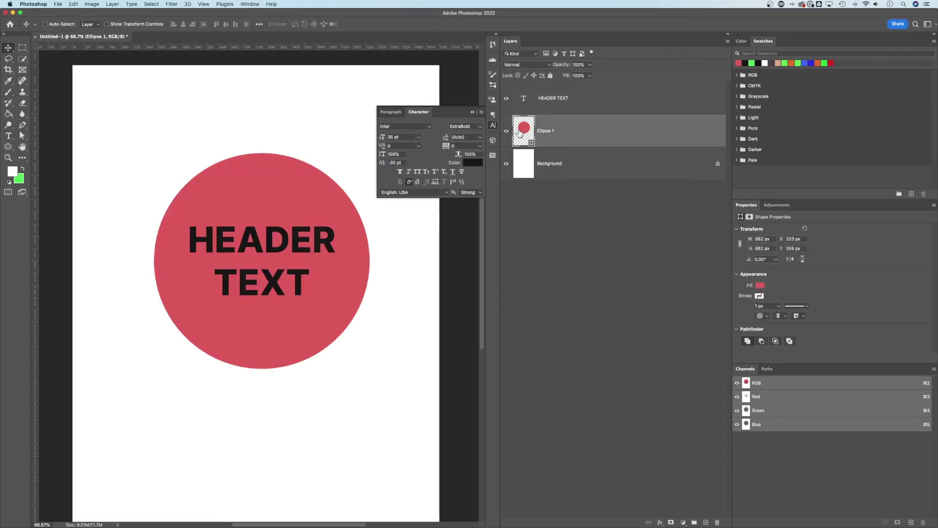
pyautogui.doubleClick(522, 130)
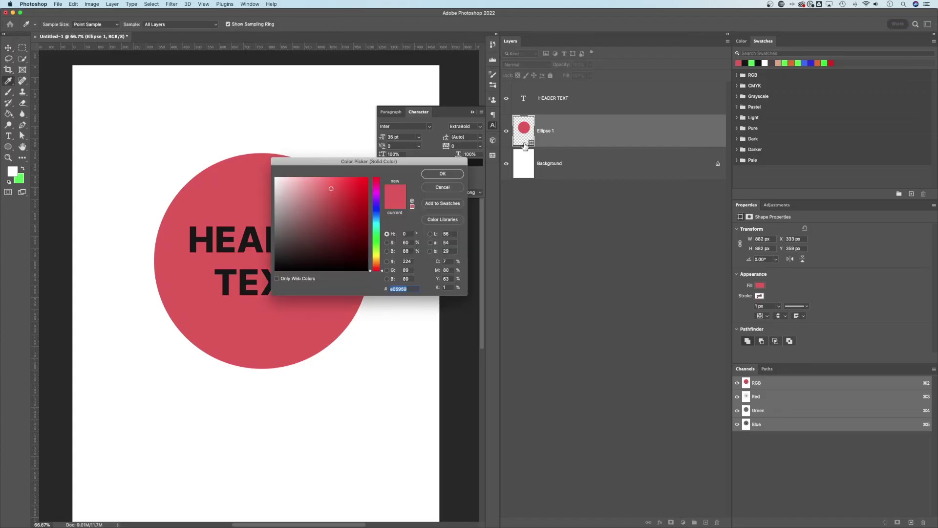
pyautogui.click(302, 199)
pyautogui.click(439, 173)
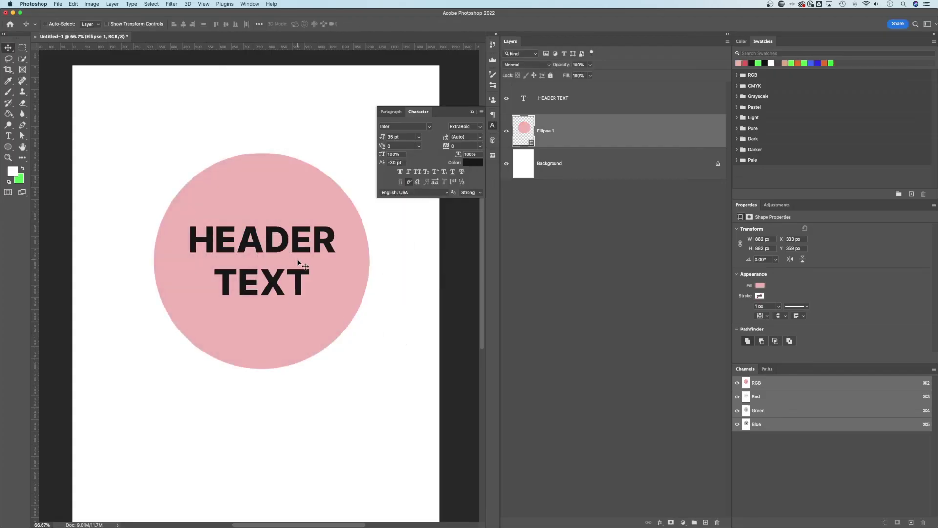
# Step: Select the HEADER TEXT layer and bring back the Character panel
pyautogui.click(473, 112)
pyautogui.click(562, 100)
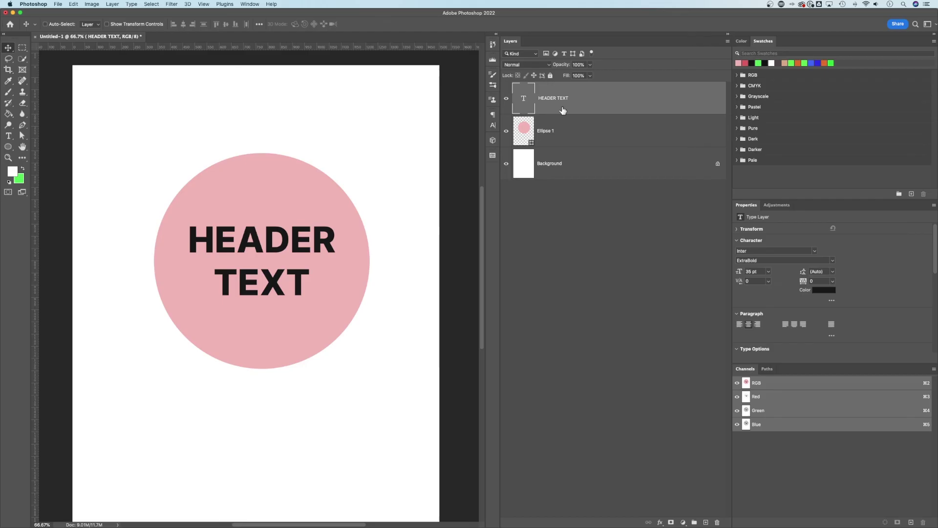
pyautogui.click(493, 126)
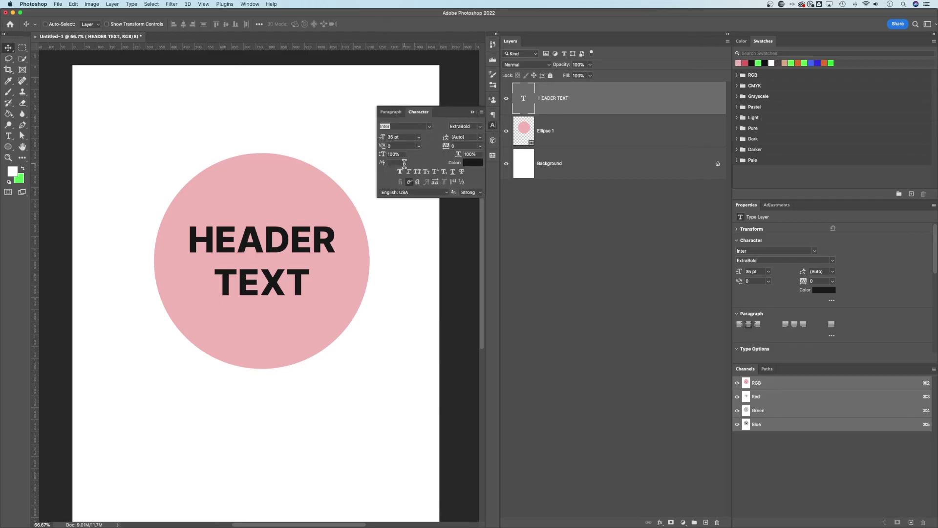
# Step: Select all of the HEADER TEXT and tighten its leading to 33 pt
pyautogui.doubleClick(312, 246)
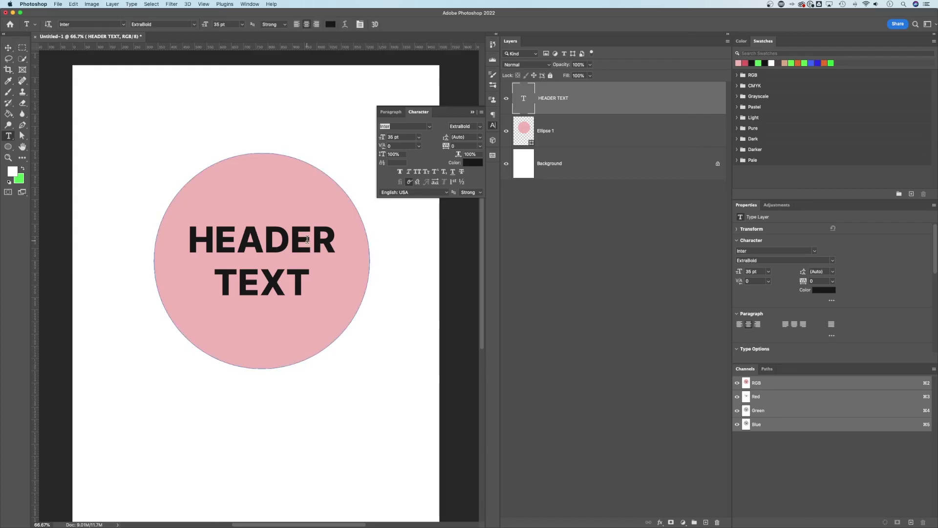
pyautogui.press('super+a')
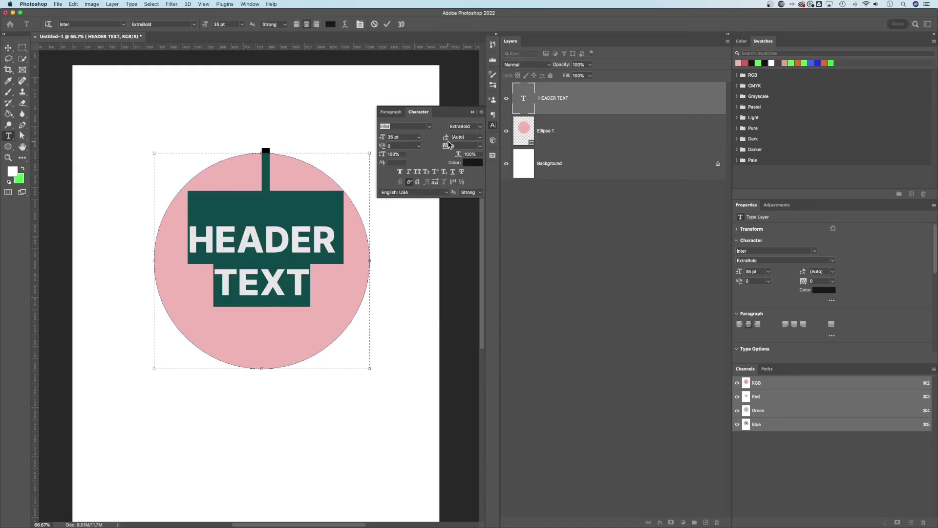
pyautogui.moveTo(445, 138); pyautogui.dragTo(445, 141)
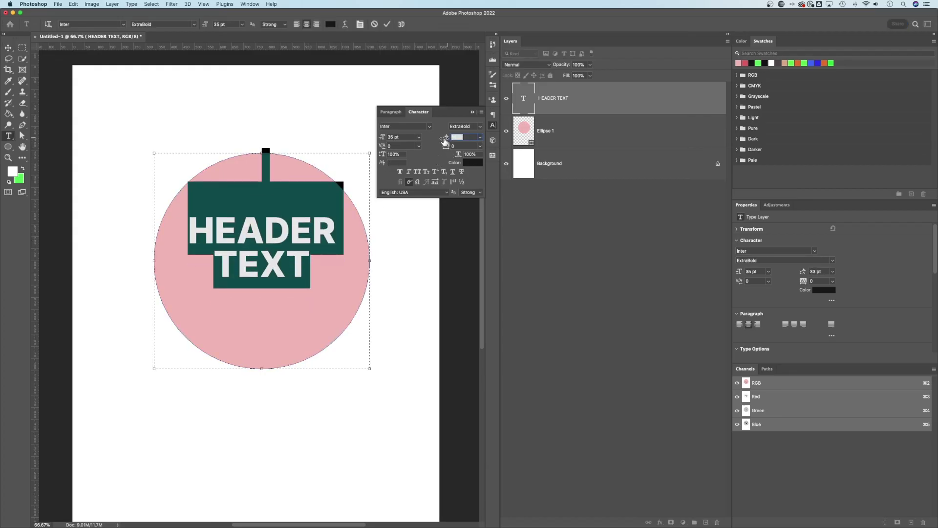
# Step: Set the header text's baseline shift to -42 pt and commit to check placement
pyautogui.click(401, 163)
pyautogui.write('1')
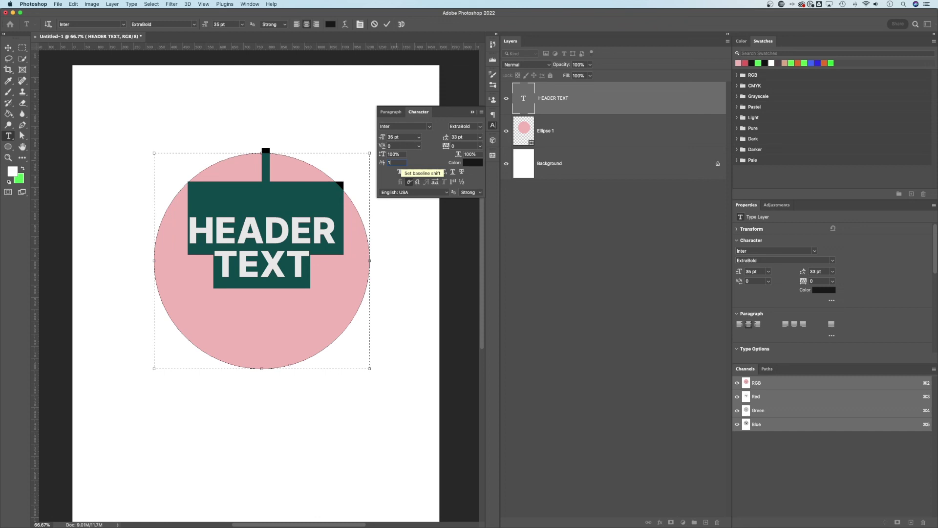
pyautogui.write('0')
pyautogui.press('Return')
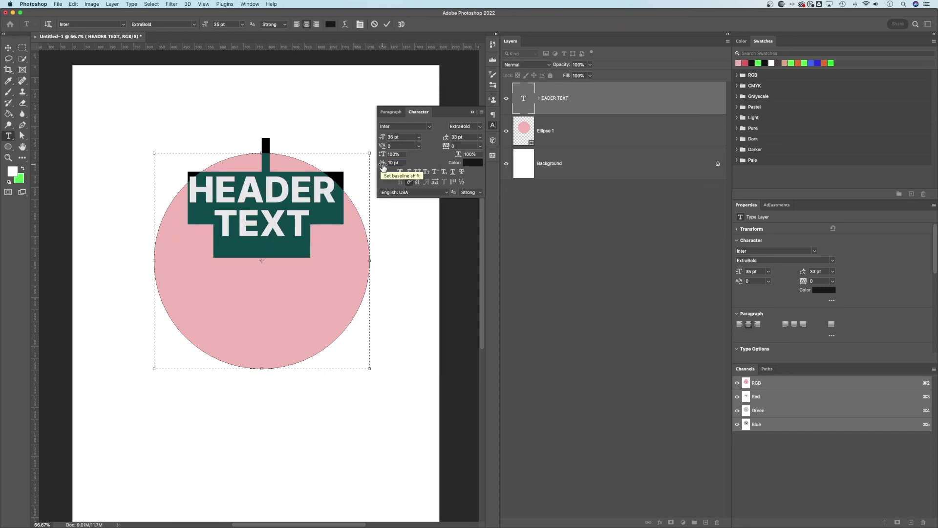
pyautogui.moveTo(383, 166); pyautogui.dragTo(363, 169)
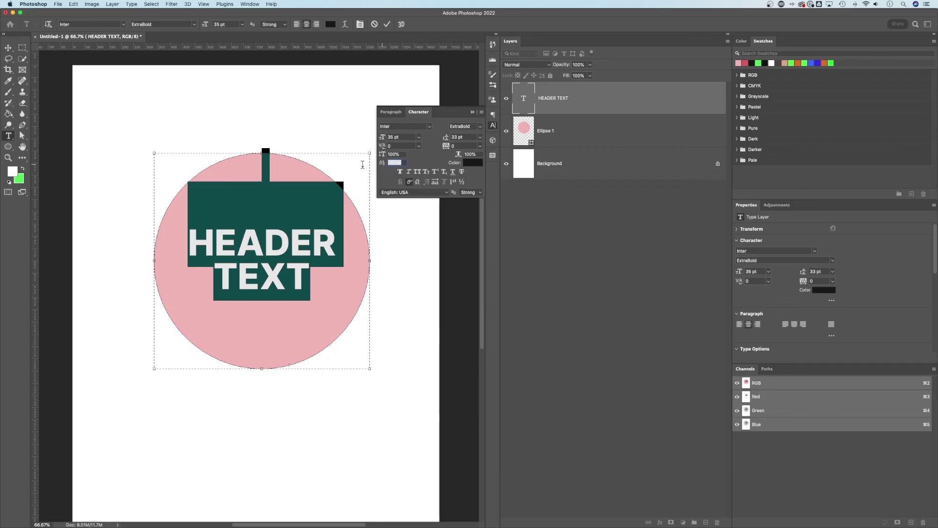
pyautogui.click(8, 48)
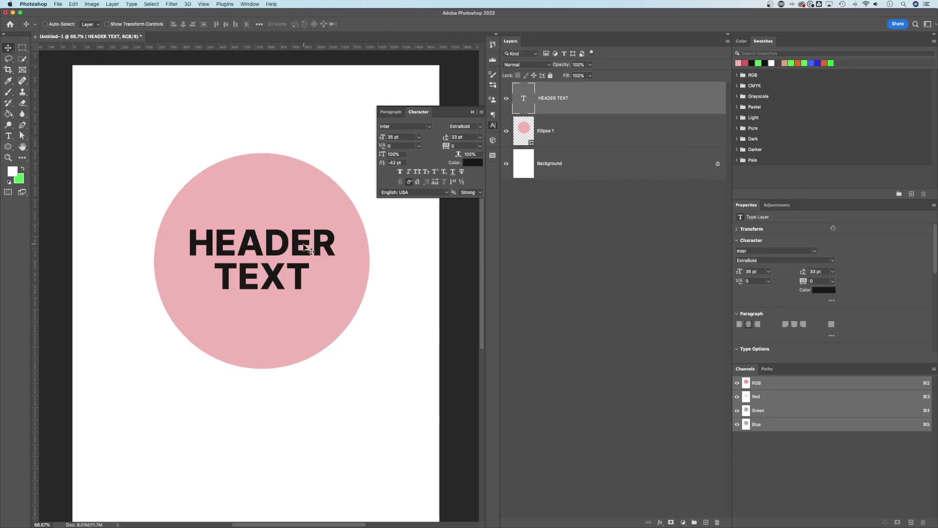
# Step: Re-enter the HEADER TEXT, reselect all of it, then deselect to review
pyautogui.press('t')
pyautogui.click(302, 272)
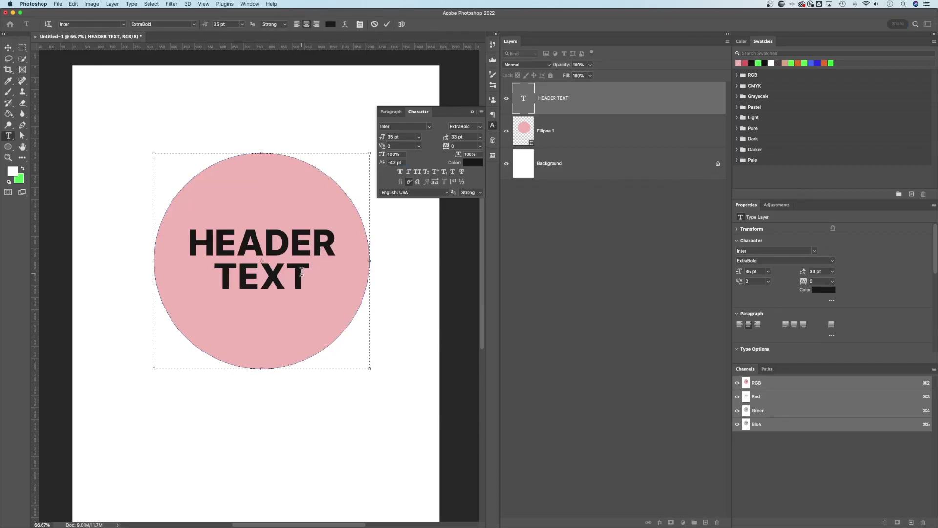
pyautogui.moveTo(302, 271)
pyautogui.mouseDown()
pyautogui.moveTo(218, 259)
pyautogui.moveTo(314, 262)
pyautogui.mouseUp()
pyautogui.click(193, 251)
pyautogui.press('super+a')
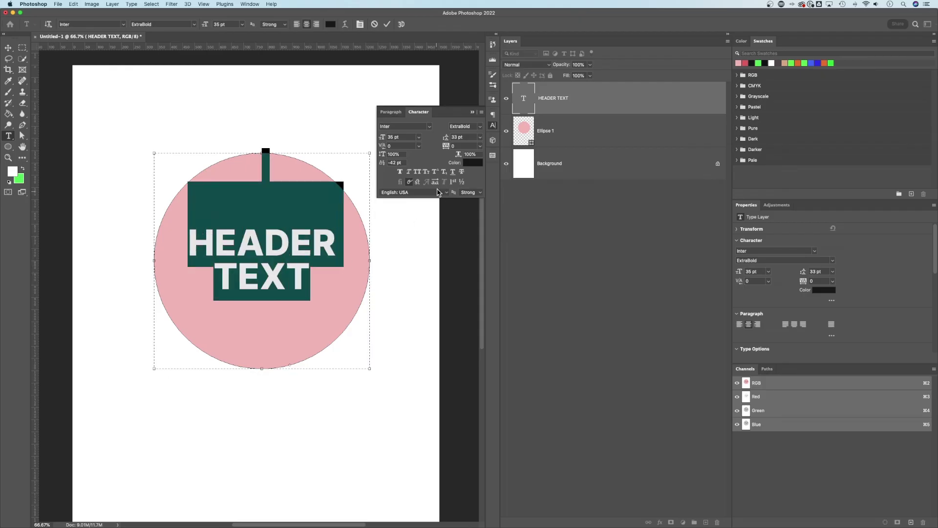
pyautogui.click(271, 252)
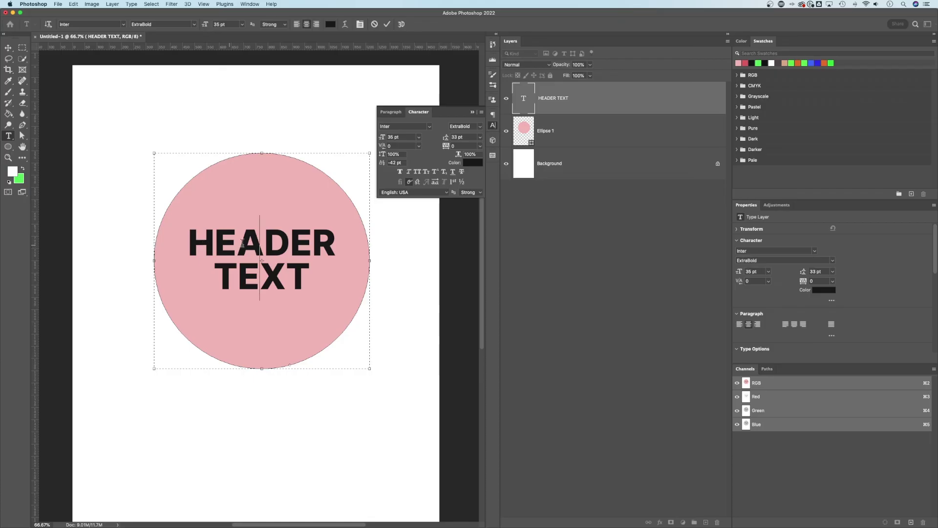
# Step: Commit the HEADER TEXT edits with the Move tool, leaving it centred in the circle
pyautogui.click(11, 49)
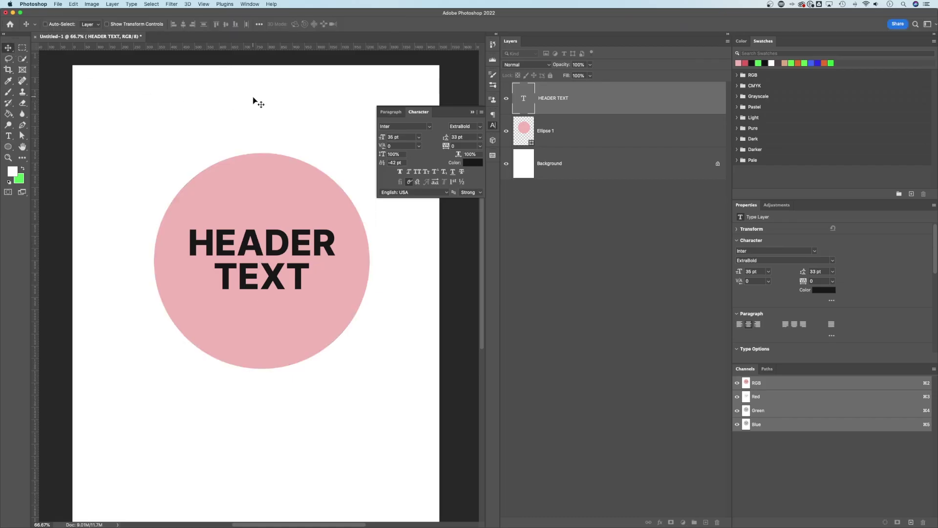